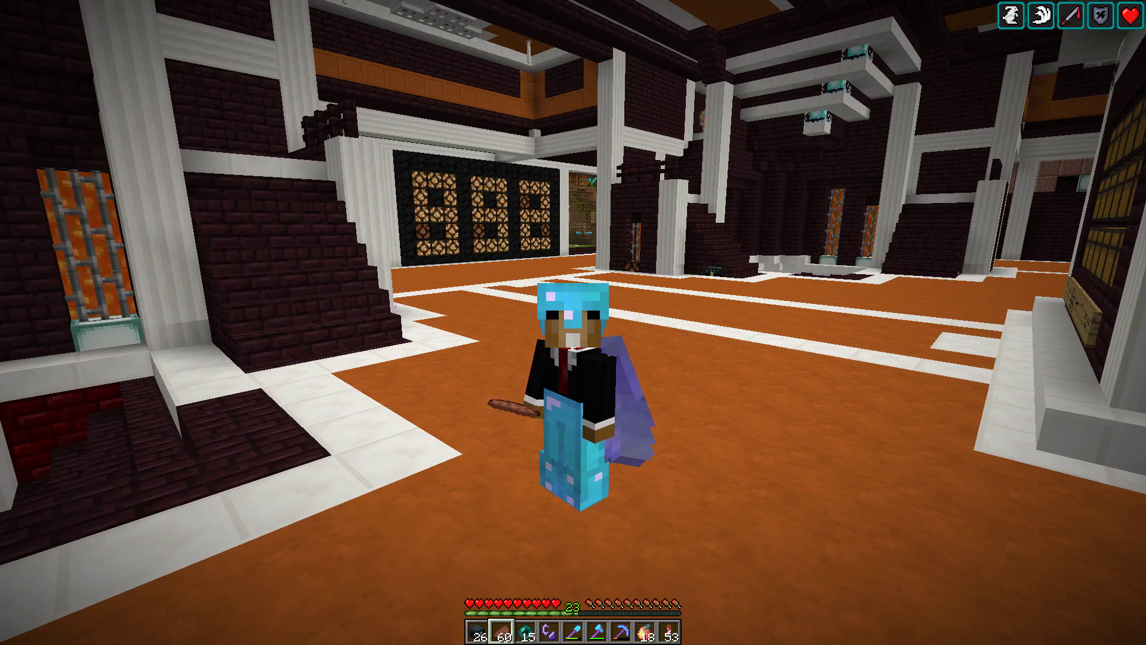
# Pause the game to bring up the Game Menu over the world
pyautogui.press('Escape')
# Open the player Statistics screen from the Game Menu
pyautogui.click(681, 218)
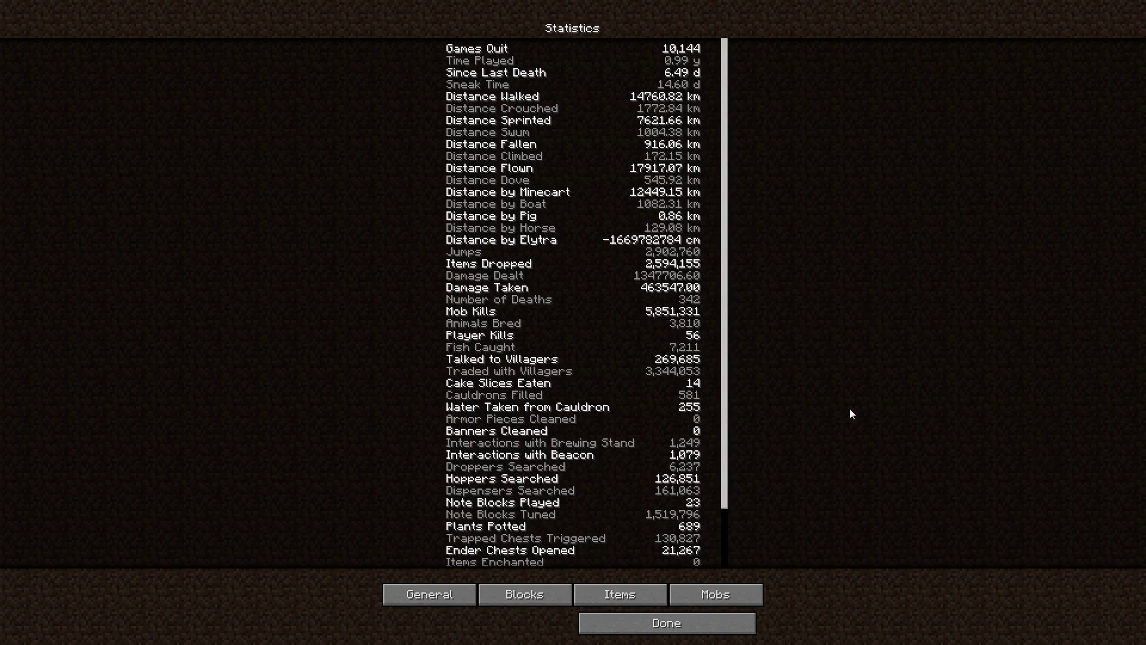
pyautogui.scroll(-3, 743, 407)
pyautogui.scroll(-1, 736, 464)
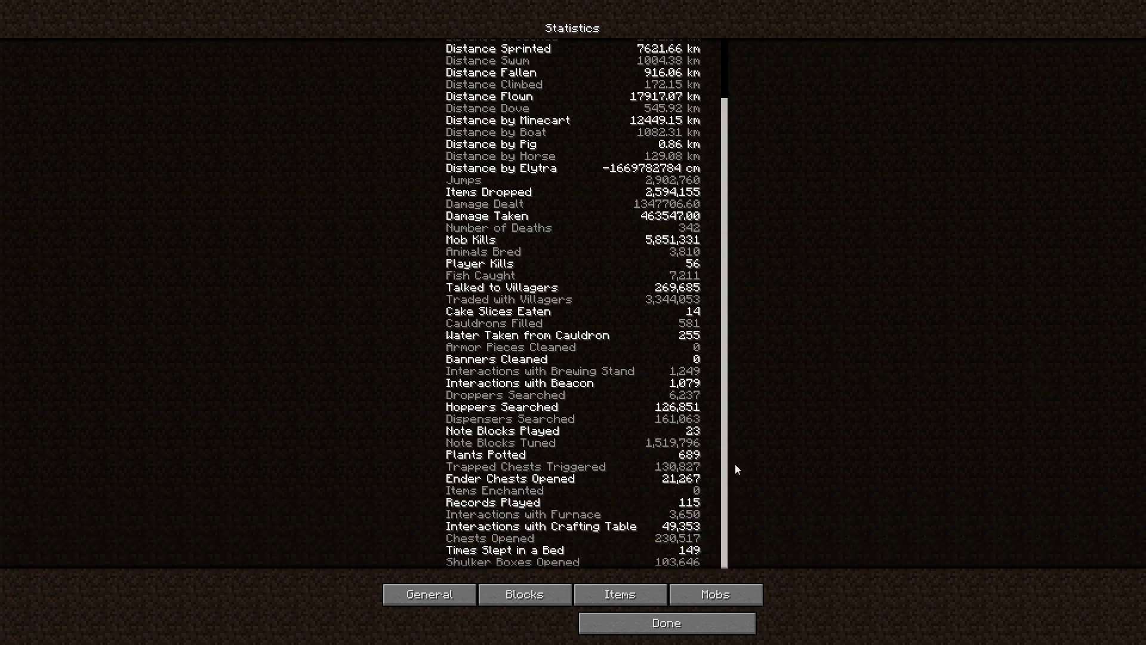
pyautogui.scroll(4, 753, 432)
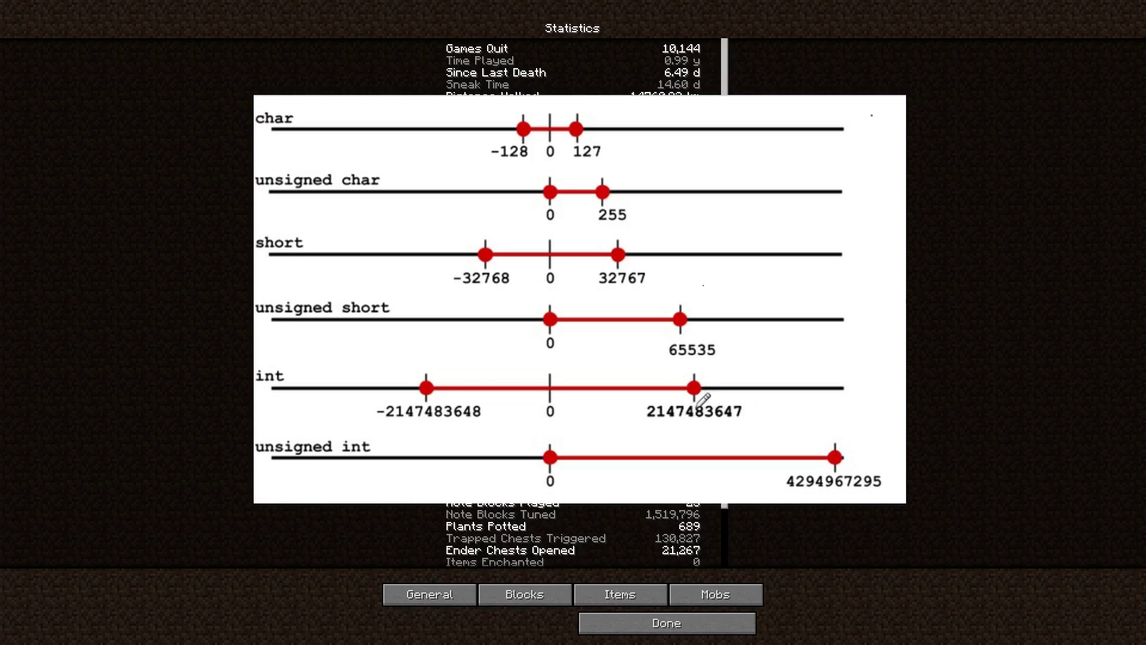
pyautogui.moveTo(703, 403)
pyautogui.mouseDown()
pyautogui.moveTo(410, 402)
pyautogui.moveTo(421, 388)
pyautogui.mouseUp()
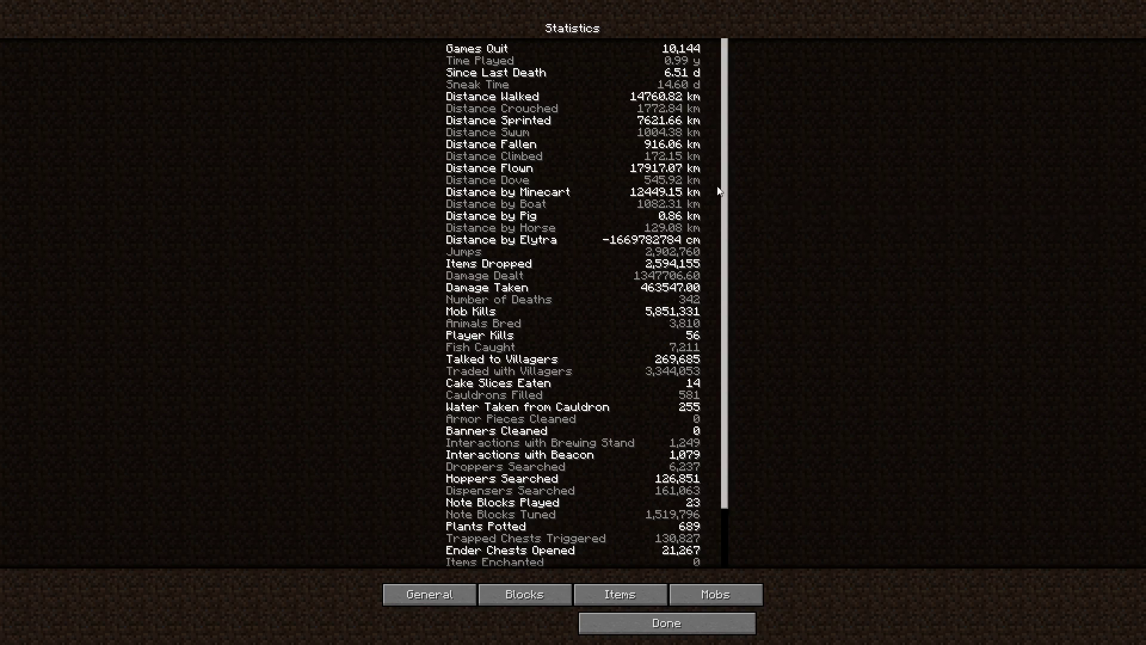
pyautogui.moveTo(728, 229)
pyautogui.mouseDown()
pyautogui.moveTo(728, 283)
pyautogui.moveTo(728, 272)
pyautogui.mouseUp()
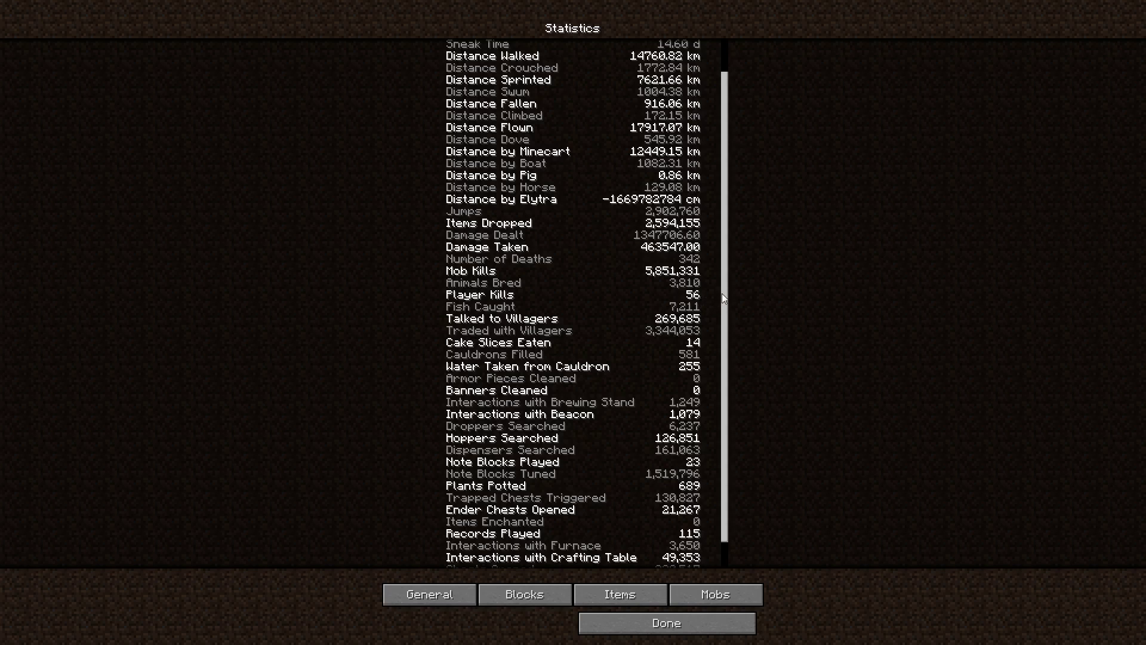
pyautogui.moveTo(722, 293)
pyautogui.mouseDown()
pyautogui.moveTo(725, 331)
pyautogui.moveTo(727, 276)
pyautogui.moveTo(743, 259)
pyautogui.mouseUp()
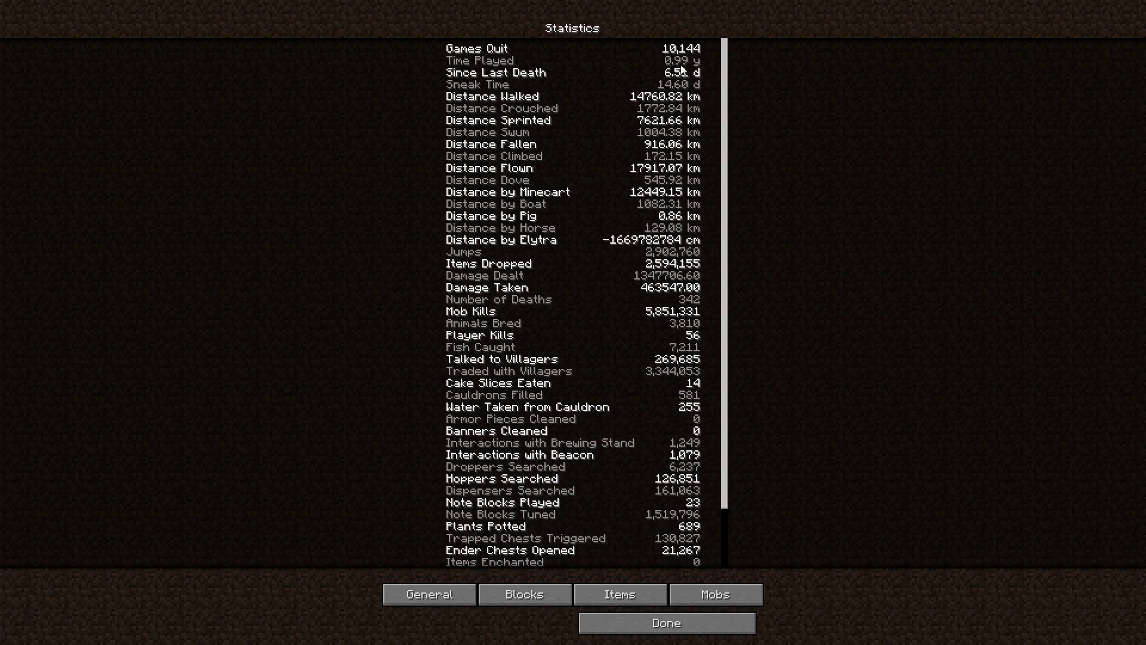
pyautogui.moveTo(725, 77); pyautogui.dragTo(731, 102)
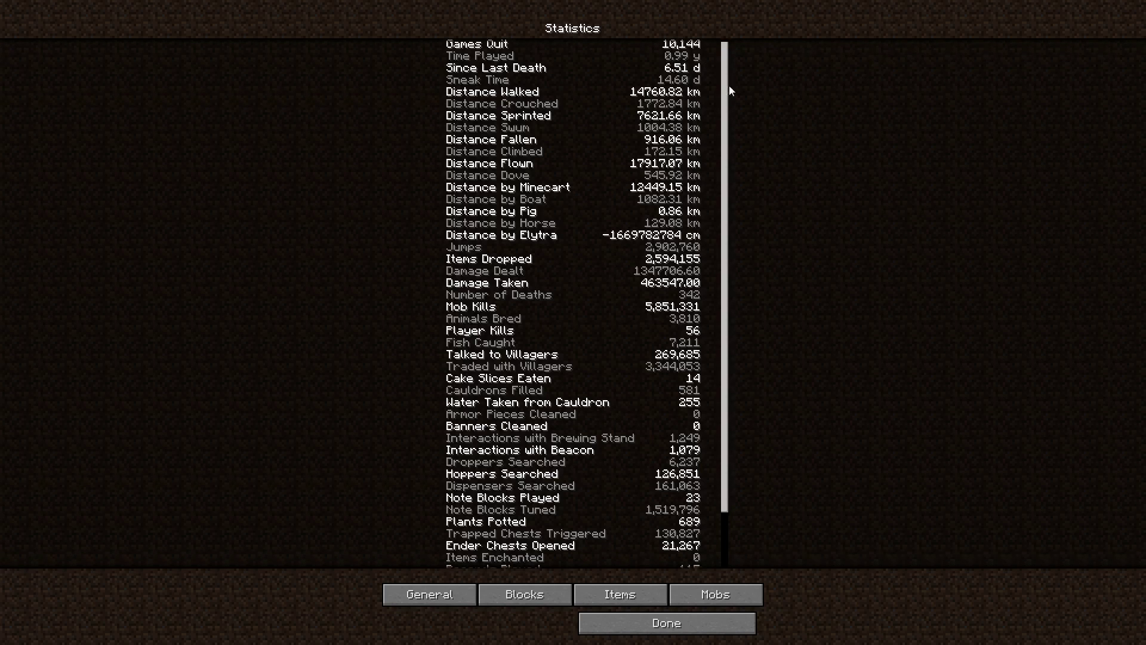
pyautogui.scroll(2, 505, 383)
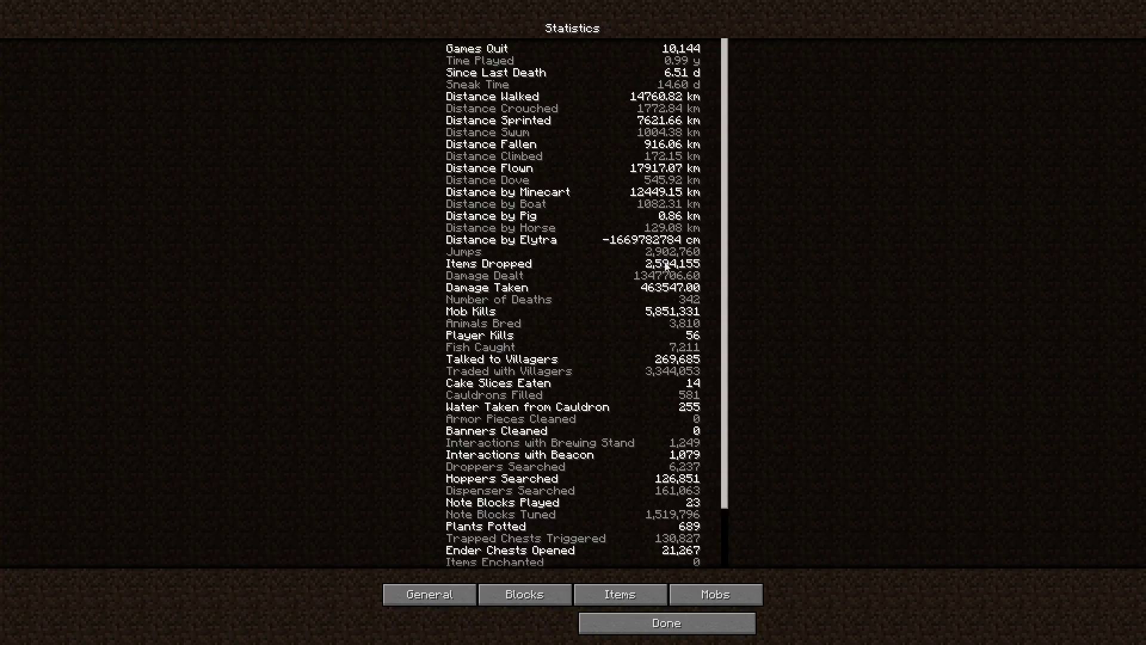
# View the Blocks statistics table, then the Items table with overlapping large numbers
pyautogui.click(544, 593)
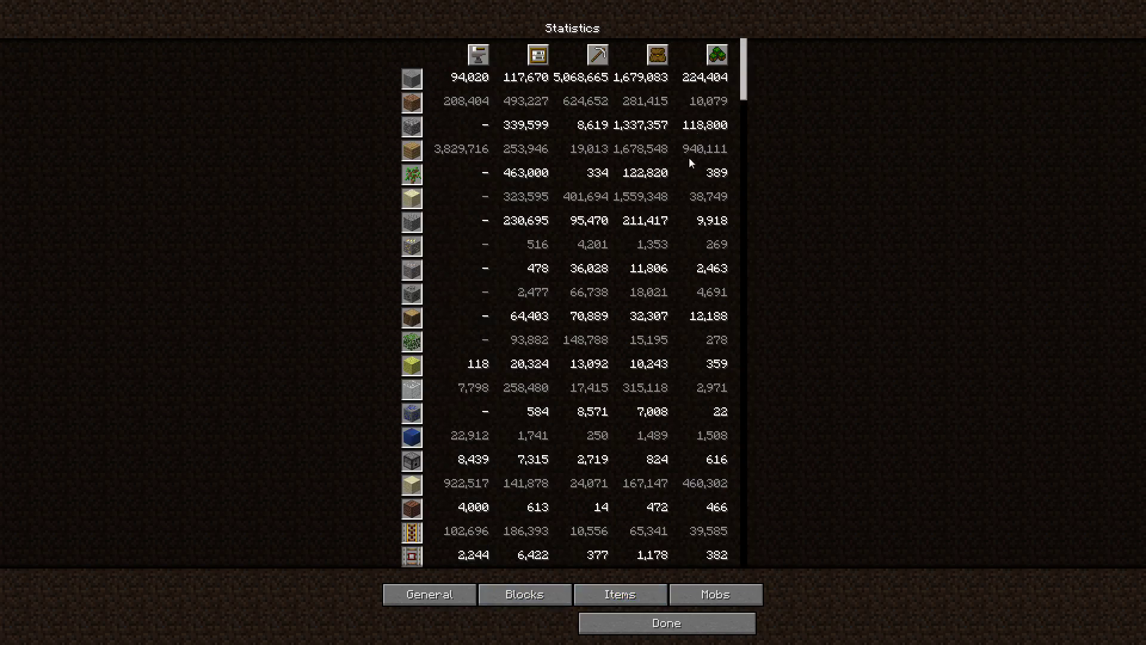
pyautogui.click(616, 586)
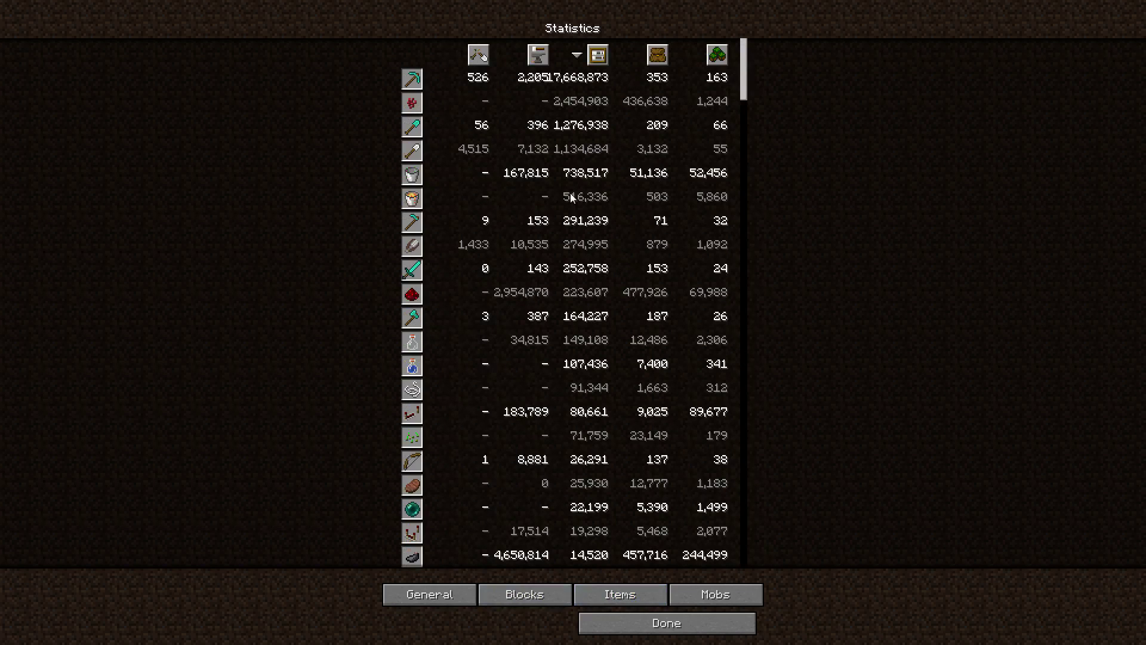